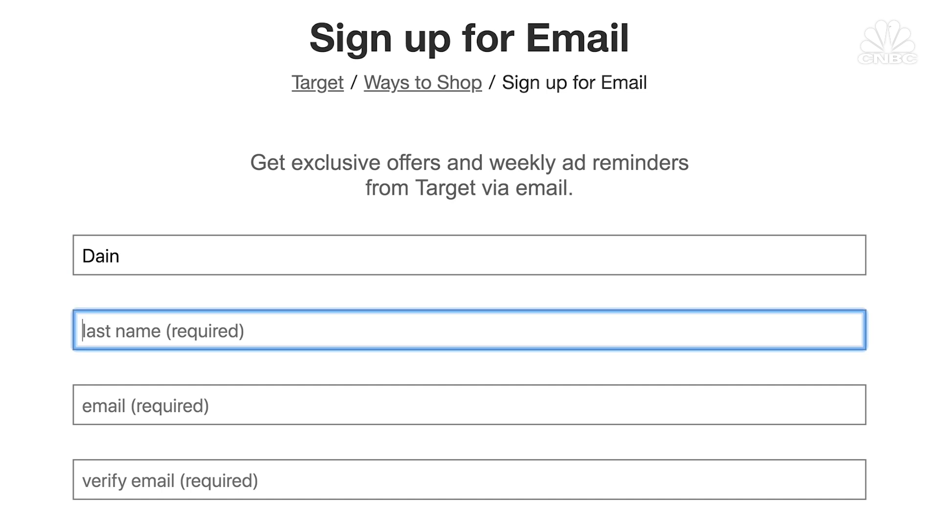
text(ans)
Step: Move from the last name to the email field on Target's sign-up form
key(Tab)
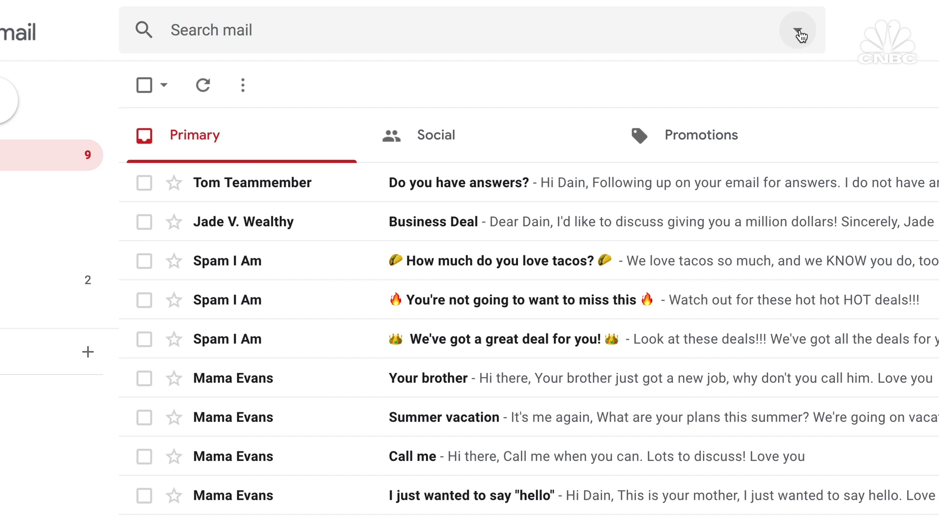
Step: Search mail for 'Love you' using Gmail's detailed search options
click(799, 32)
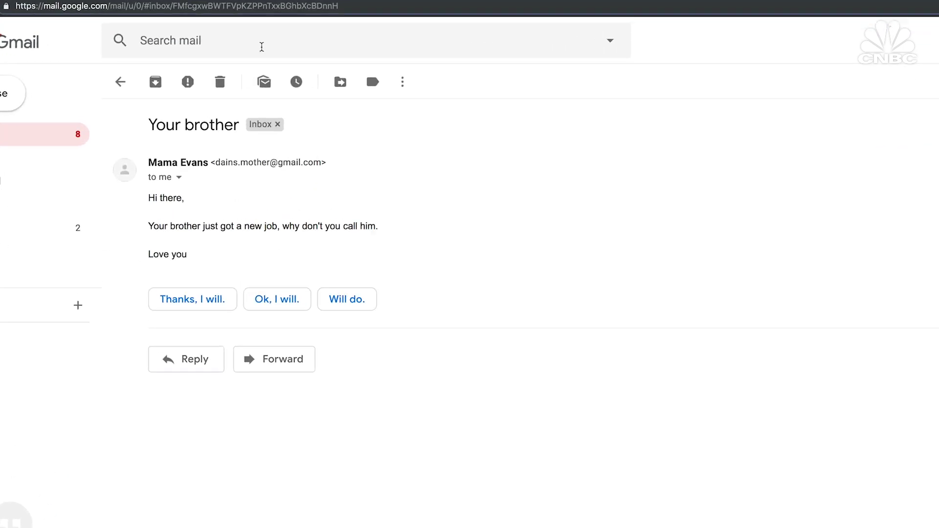
click(297, 40)
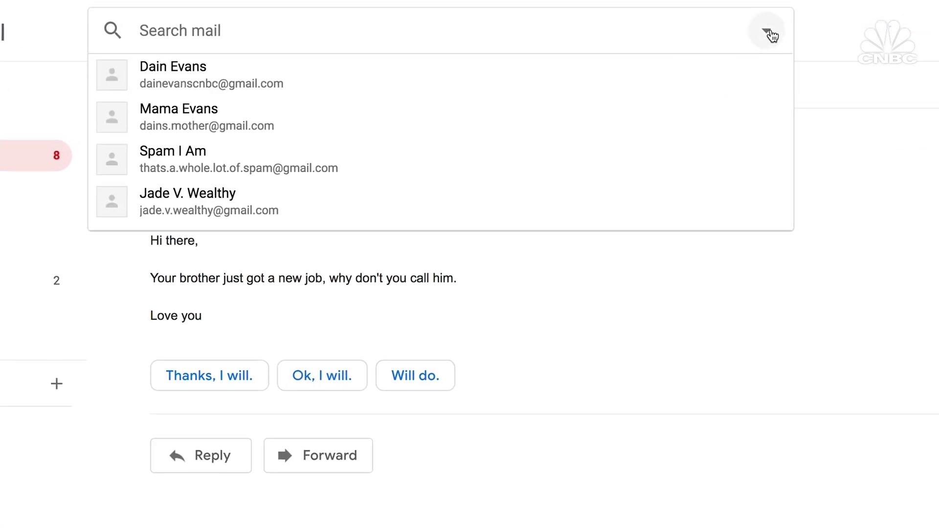
click(769, 33)
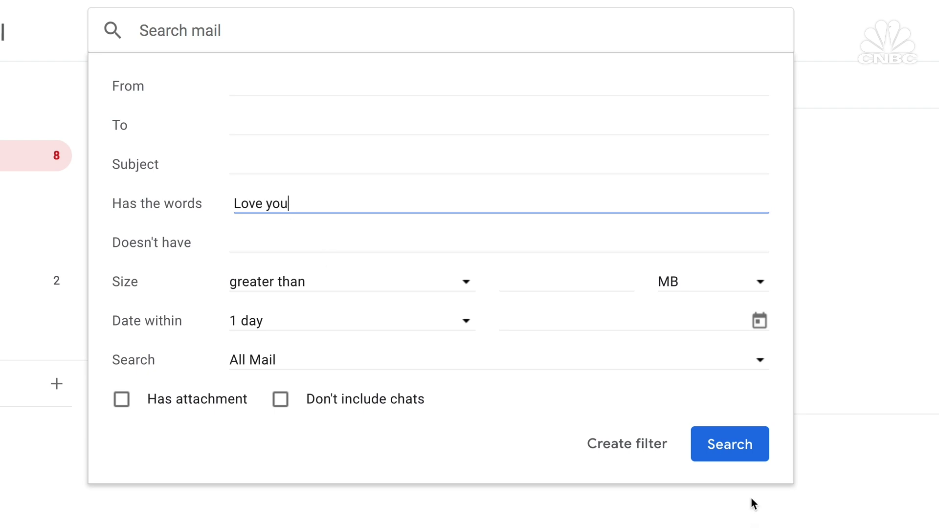
Step: Filter 'Love you' mail to the Family label, then start a filter for the spam sender
click(666, 450)
click(312, 184)
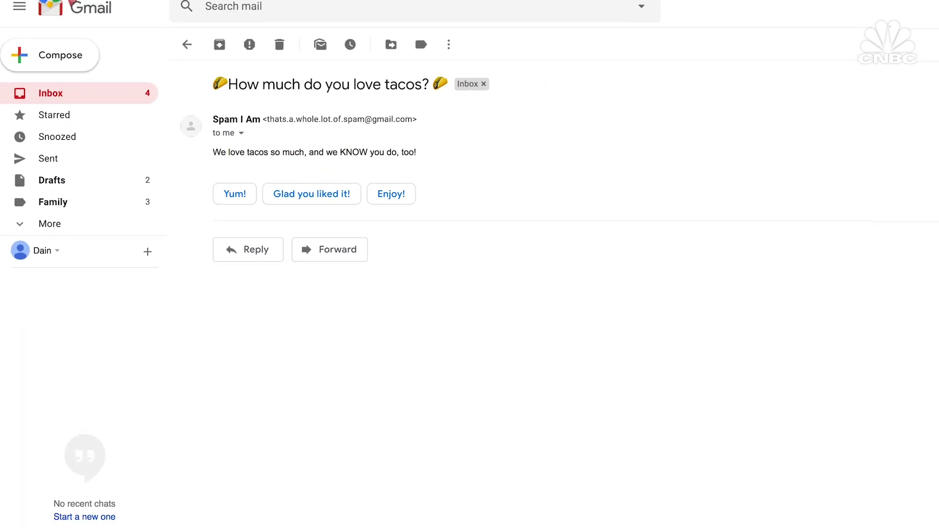
click(885, 114)
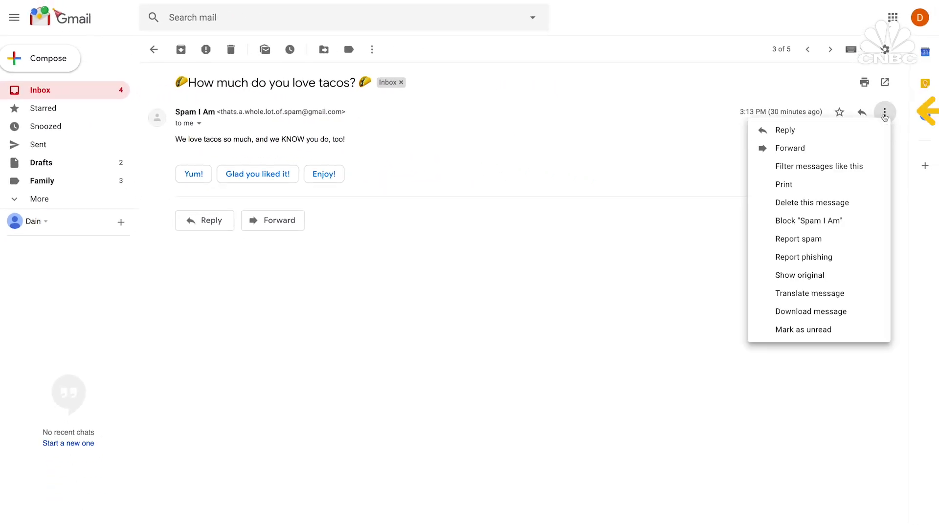
click(834, 168)
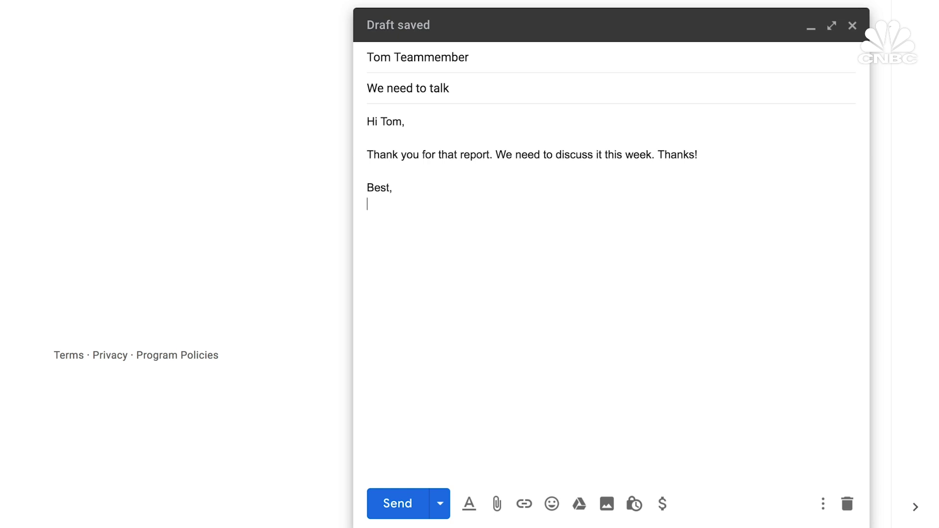
text(ain)
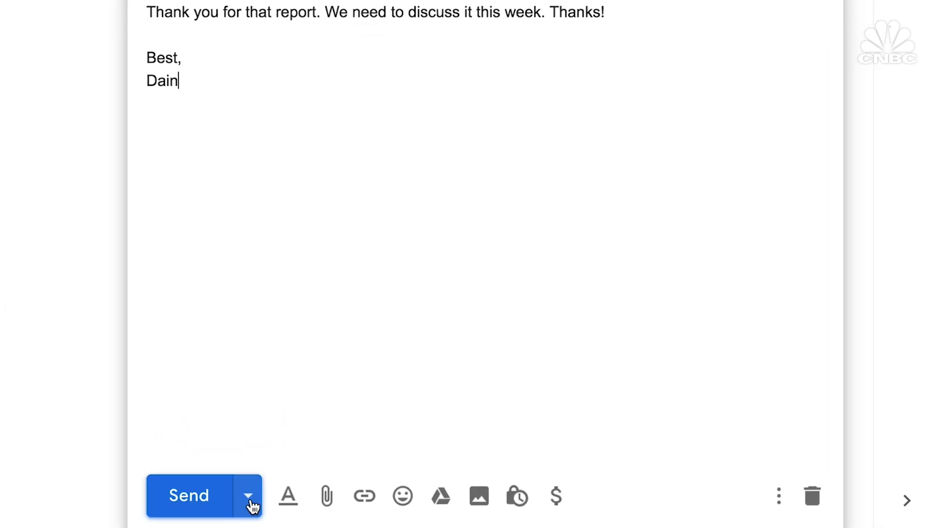
Step: Choose Schedule send for the 'We need to talk' draft
click(257, 449)
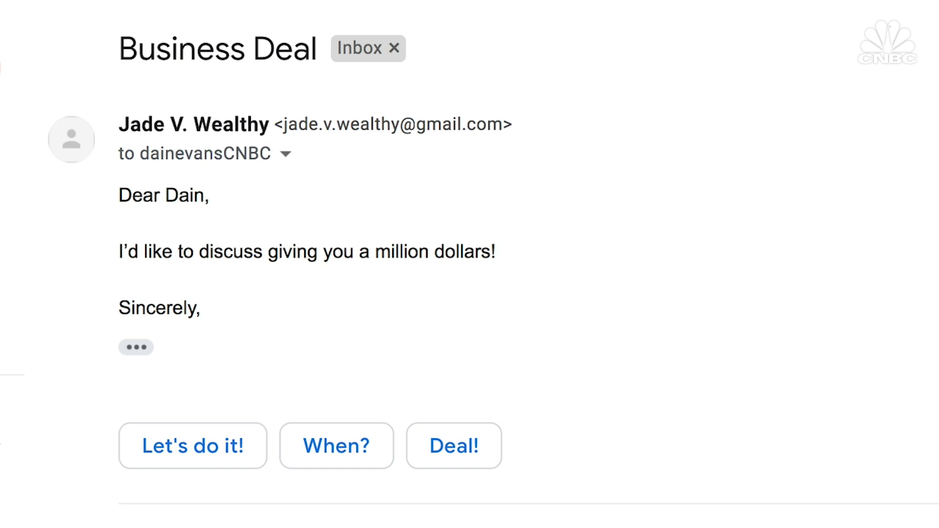
Step: Send a signed reply to Business Deal, then open the Undo Send cancellation period choices
click(202, 353)
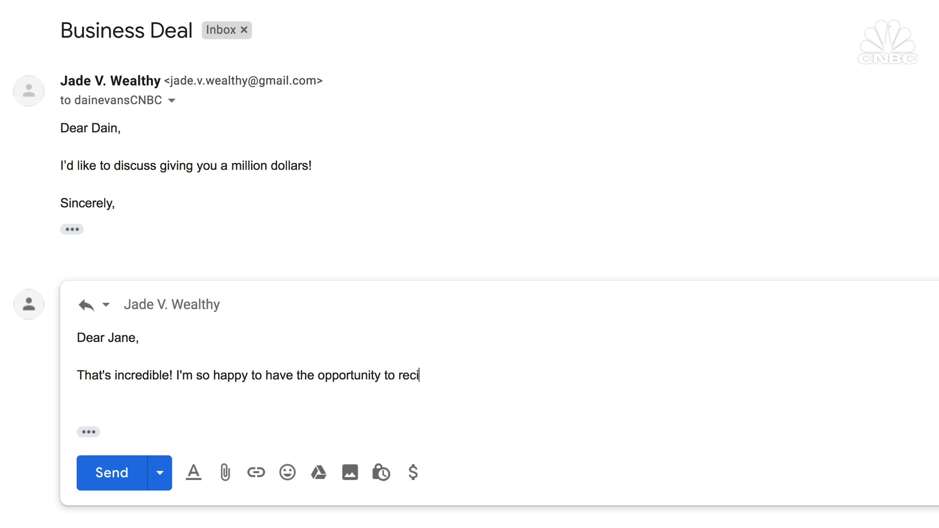
text(ars!)
key(Return)
key(Return)
text(Sincerely,)
key(Return)
text(Dain)
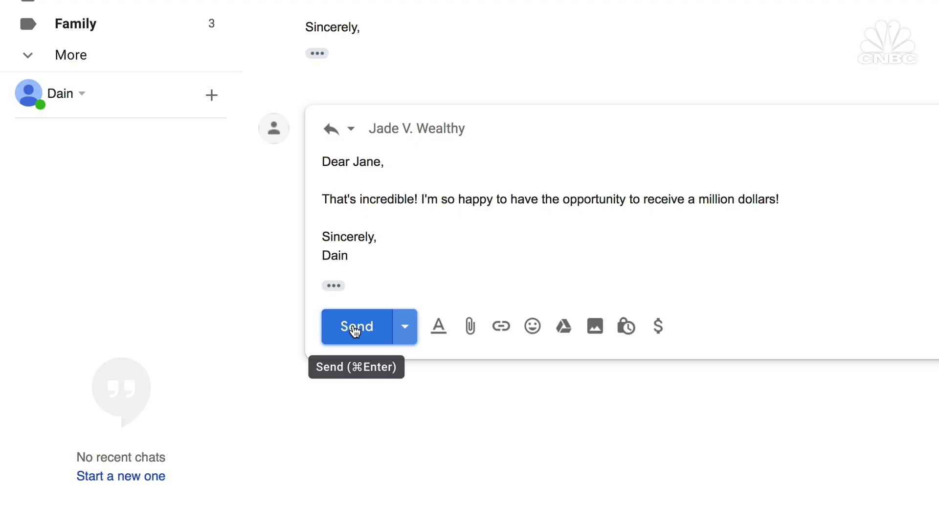
click(353, 329)
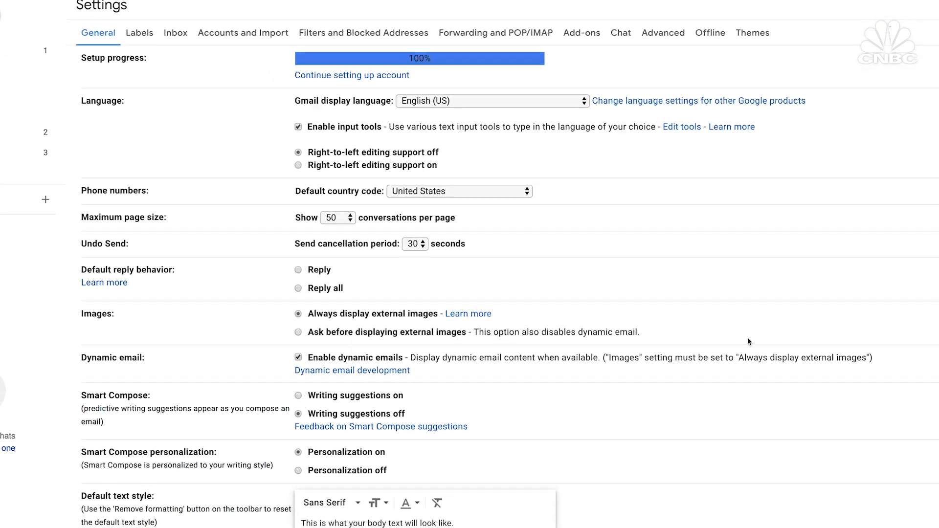
click(481, 240)
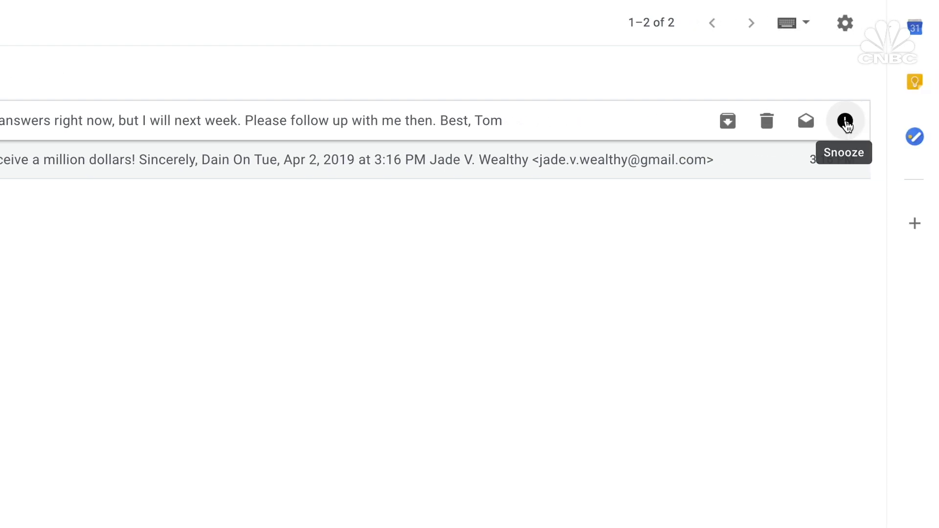
Step: Show the snooze-until times for the teammate's follow-up email
click(845, 122)
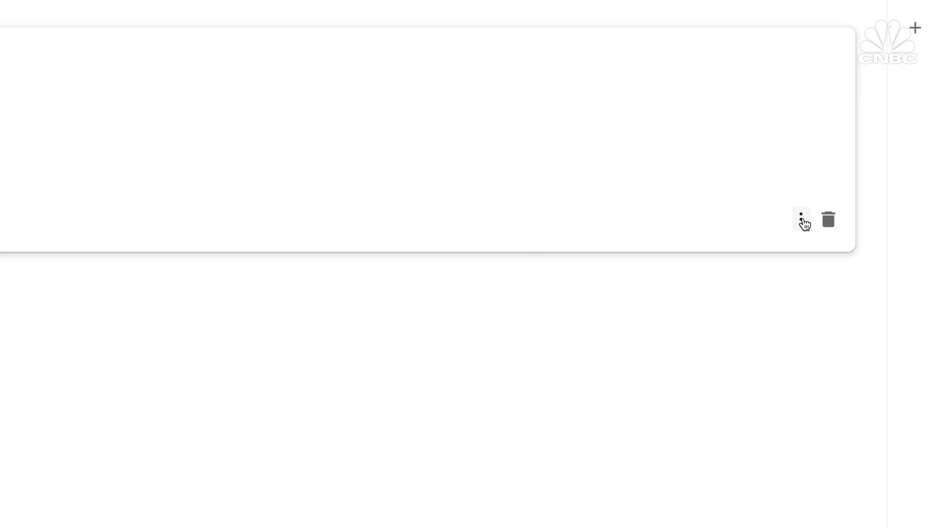
Step: Send a reply using the Never Again template, then open Gmail's advanced settings
click(506, 302)
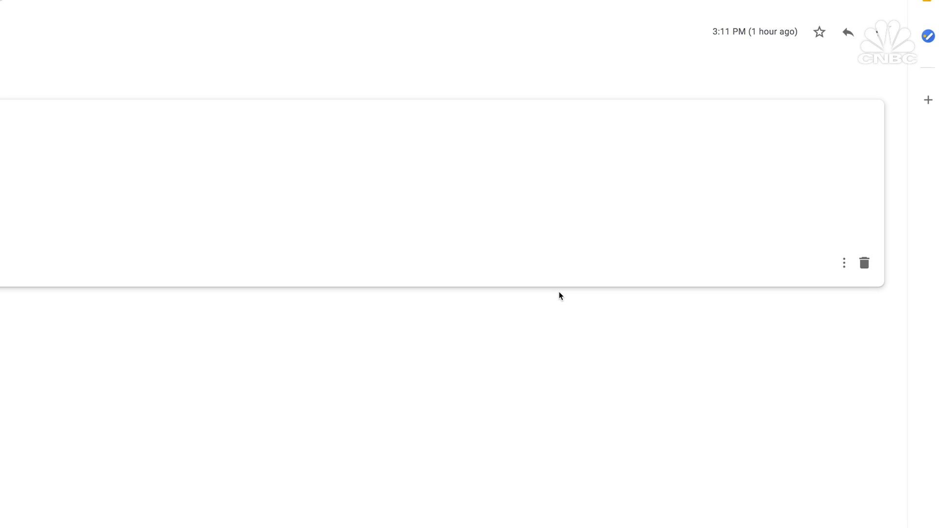
click(103, 273)
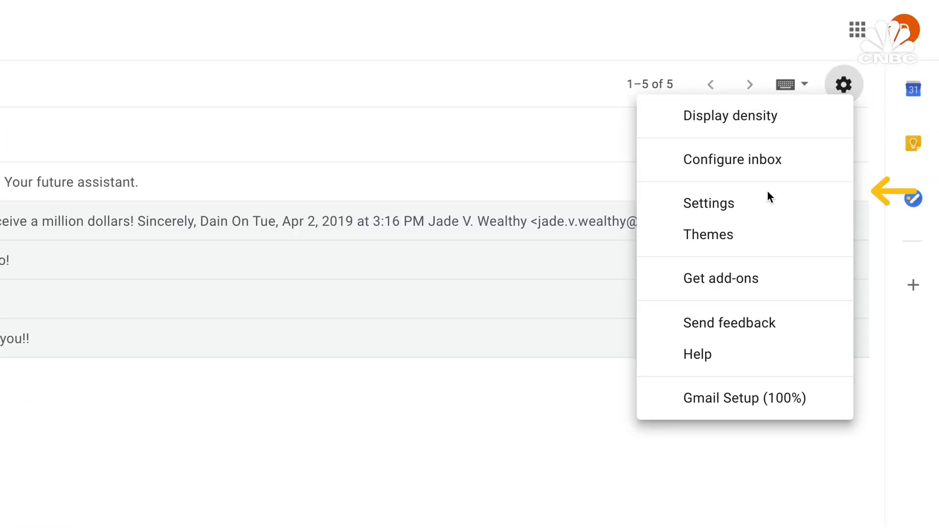
click(767, 196)
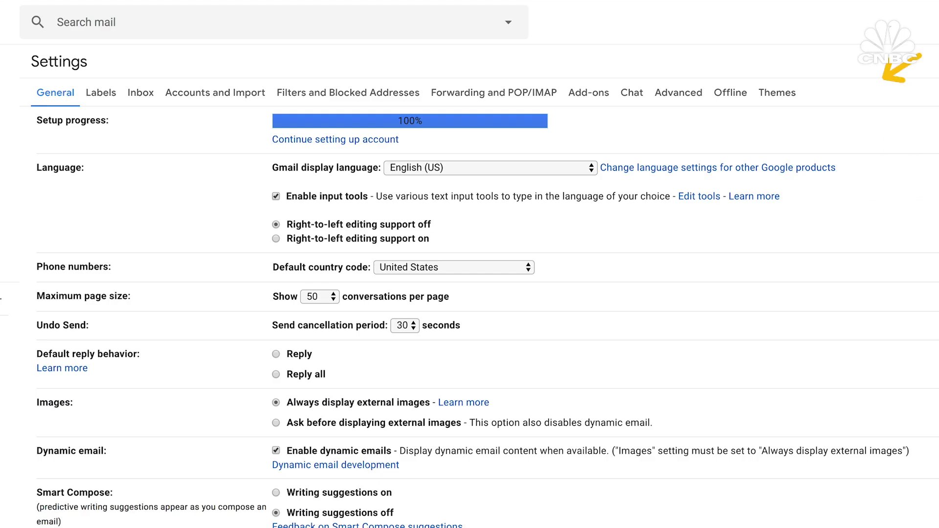
click(680, 102)
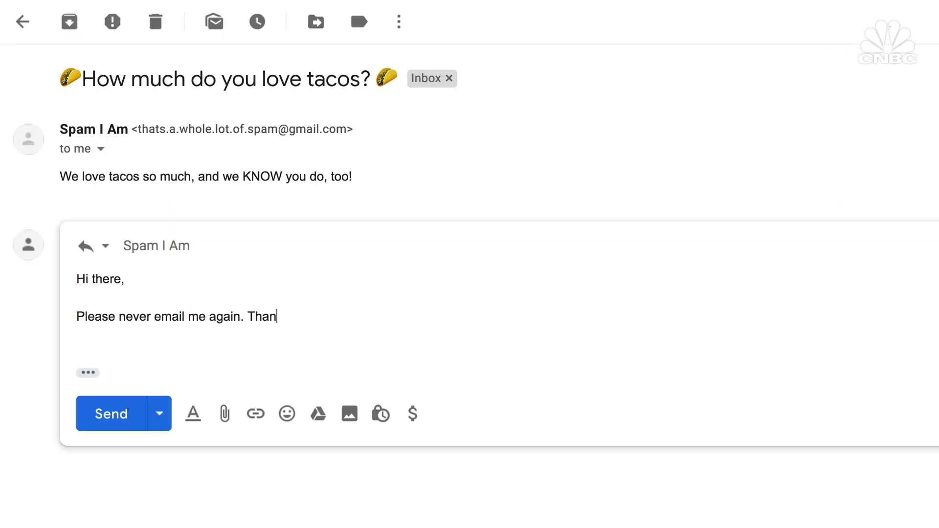
text(ks!)
Step: Add sign-off lines to the draft and save it as a new template
key(Return)
key(Return)
text(Best,)
key(Return)
text(Dain)
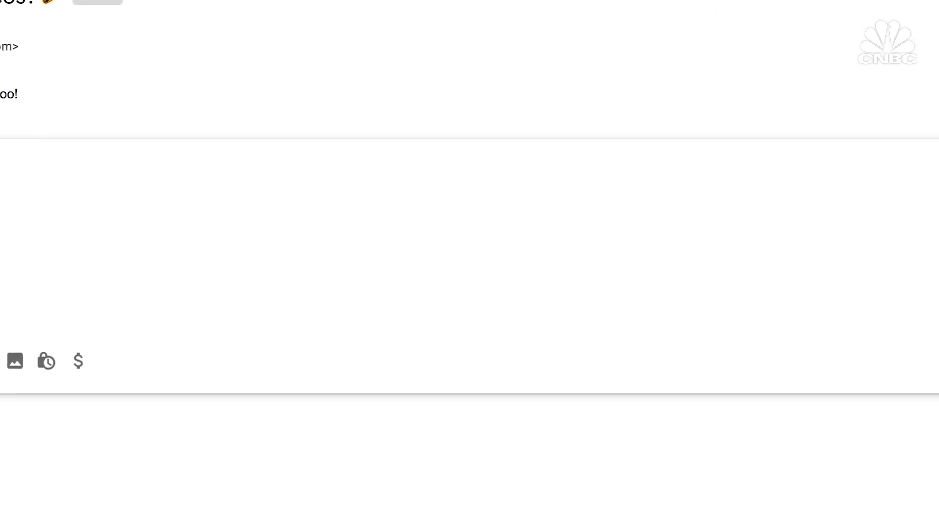
click(853, 257)
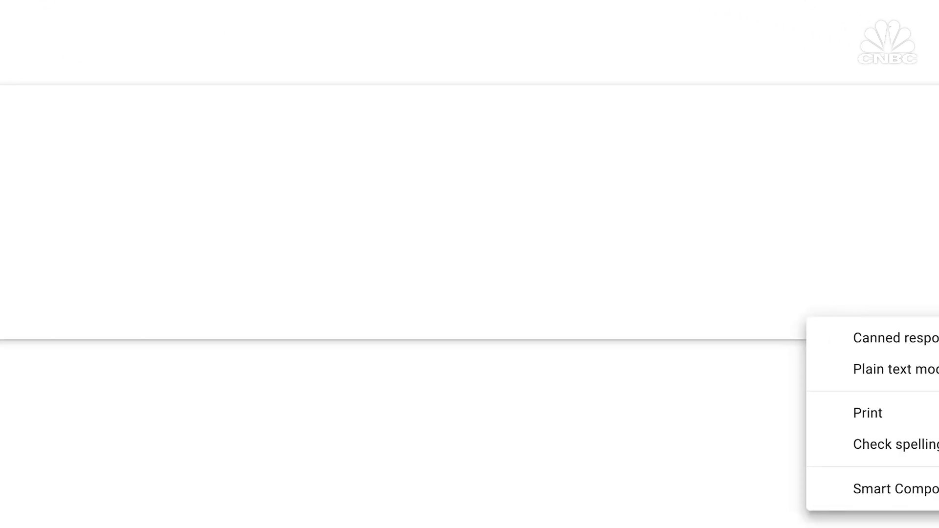
mouse_move(444, 369)
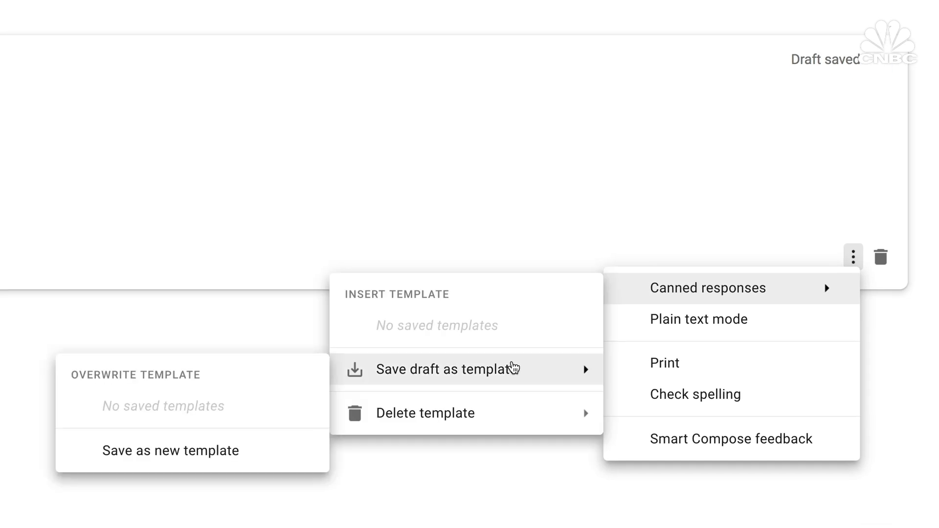
click(272, 447)
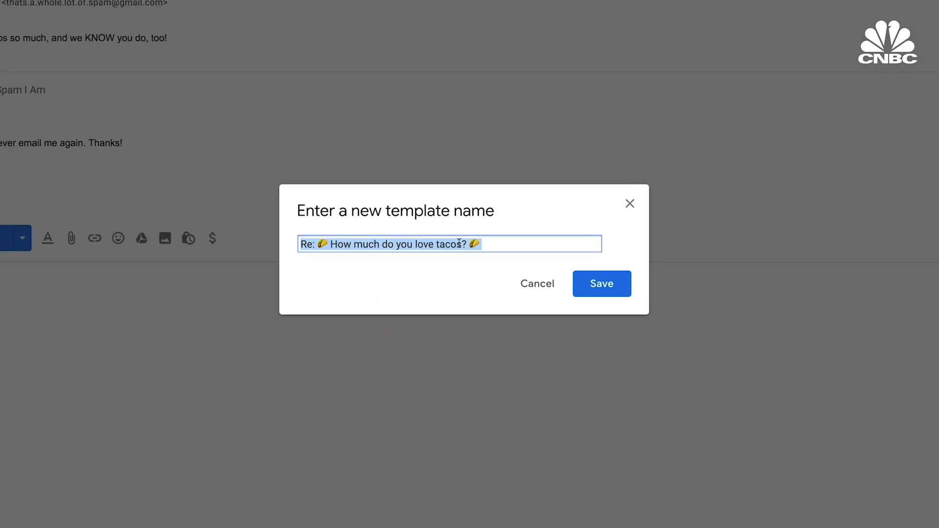
text(Never)
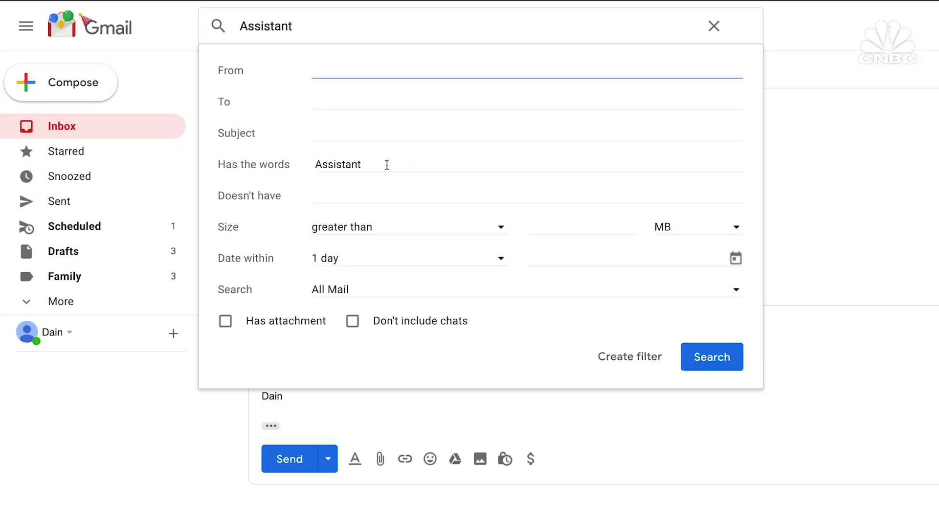
Step: Make the 'Assistant' search a filter that auto-sends the 'Thank you!' canned response
click(625, 367)
click(238, 304)
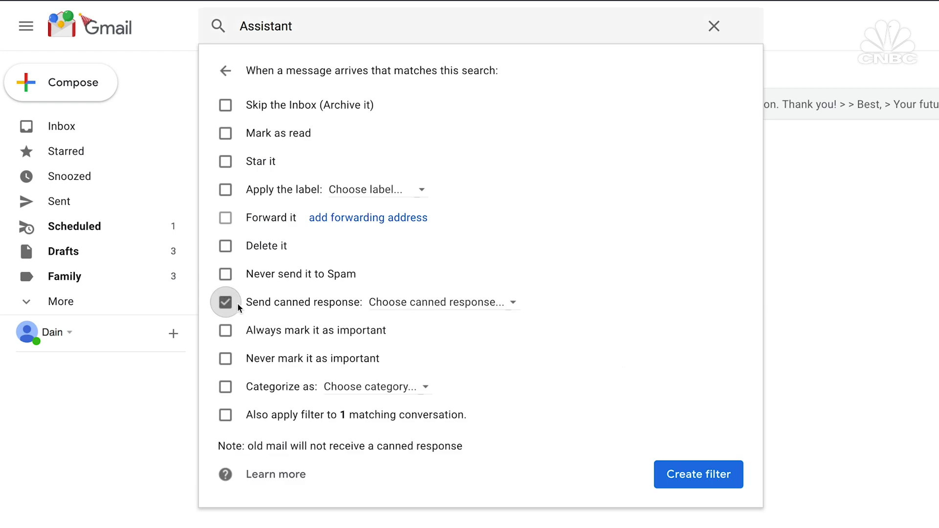
click(454, 311)
click(477, 345)
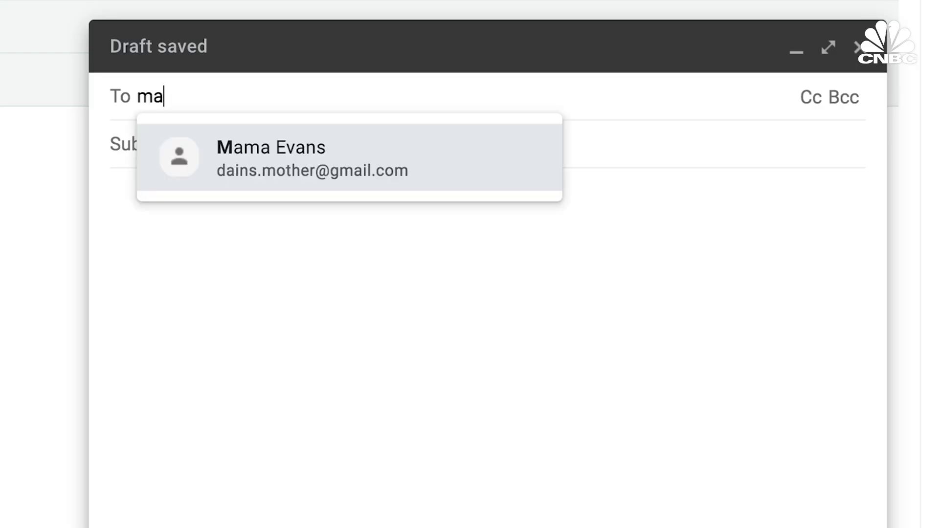
click(265, 151)
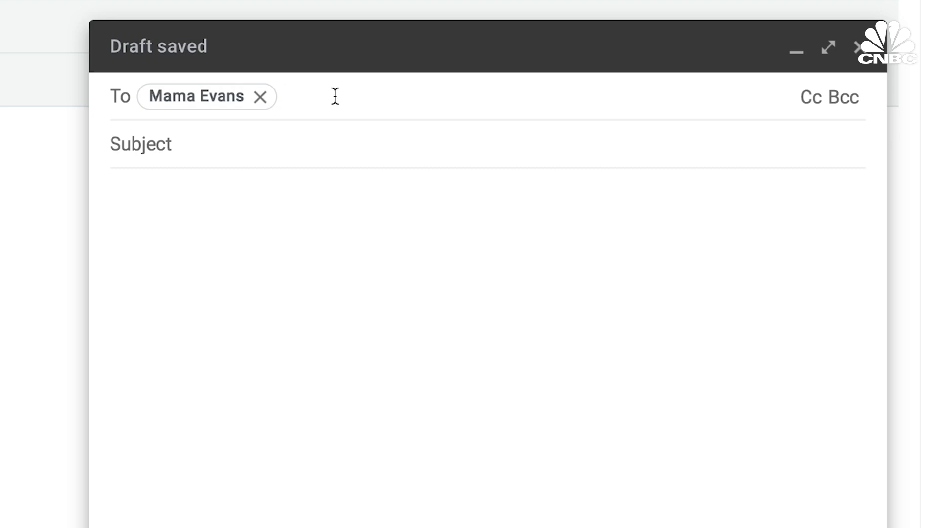
text(t)
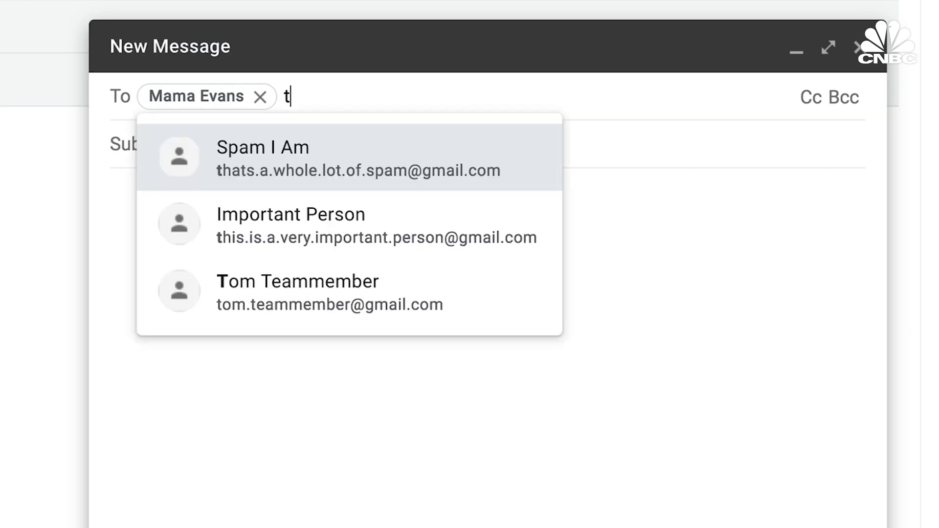
click(331, 150)
text(th)
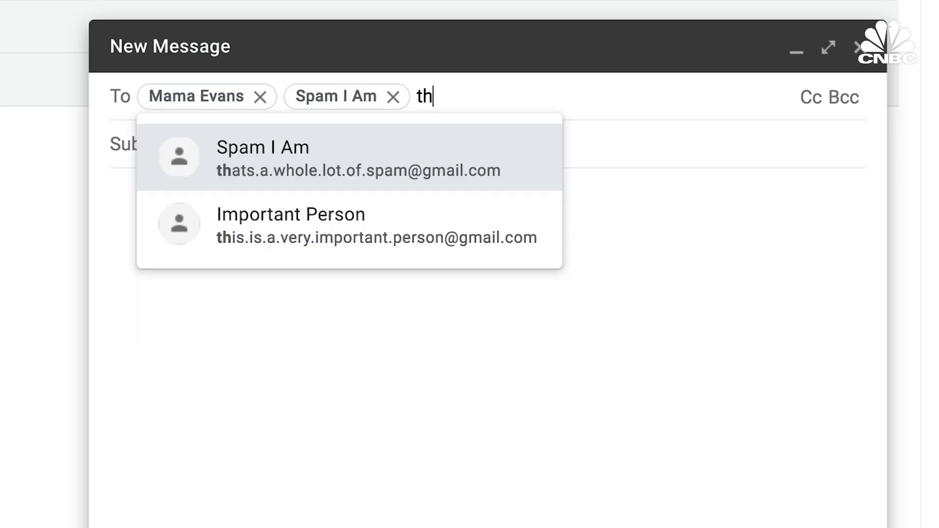
Step: Open Google Contacts and select all five contacts
click(902, 52)
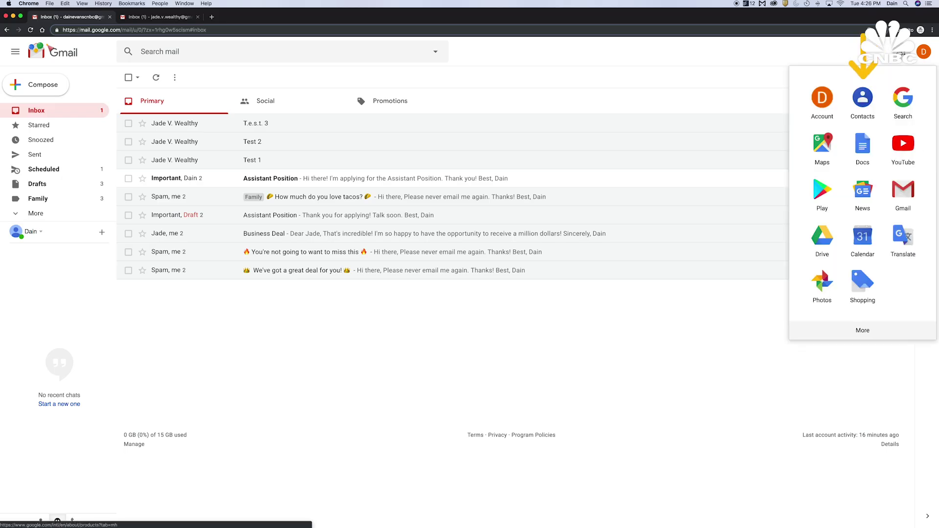
click(862, 99)
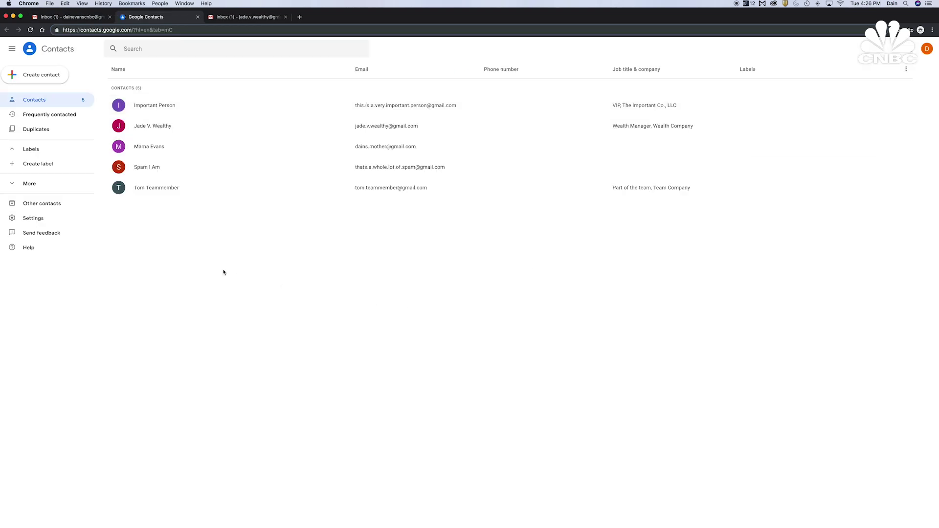
click(118, 188)
click(118, 167)
click(119, 145)
click(118, 125)
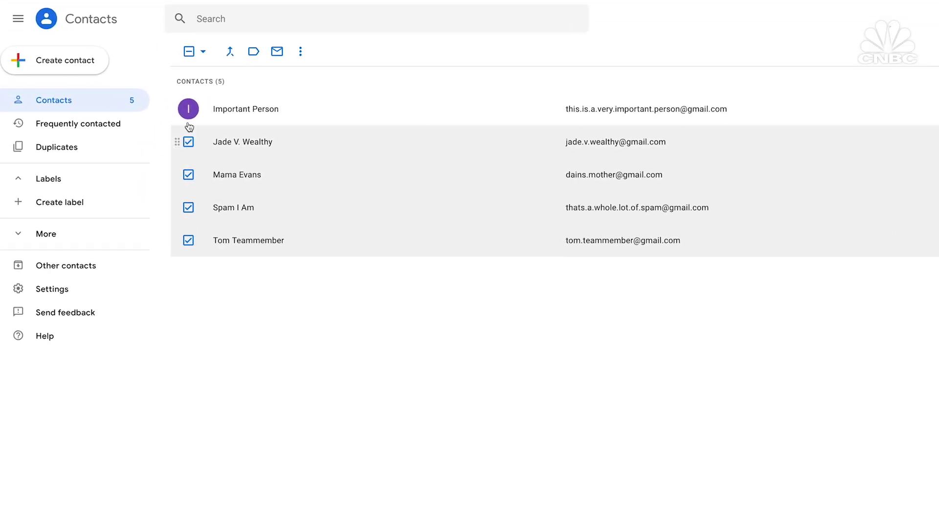
click(118, 105)
Step: Create a new 'Project People' label for the selected contacts
click(252, 53)
click(289, 120)
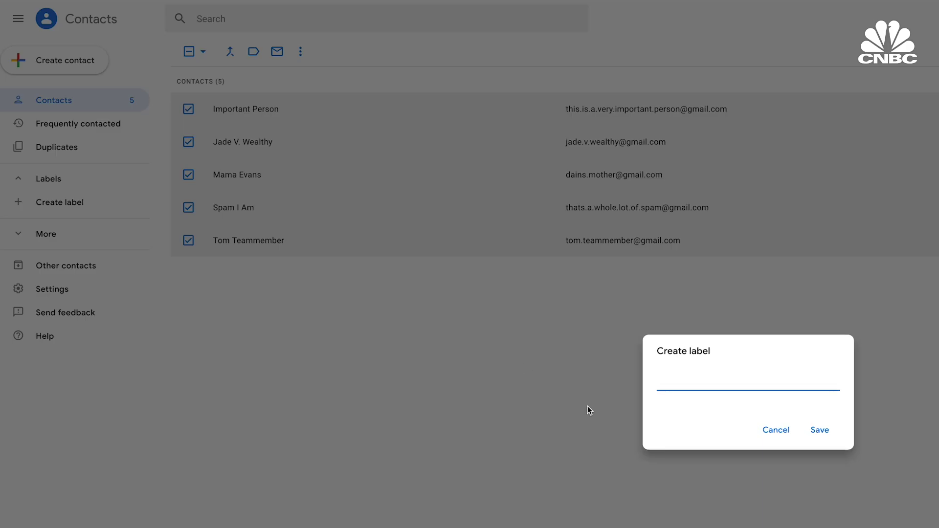
text(Project)
text( People)
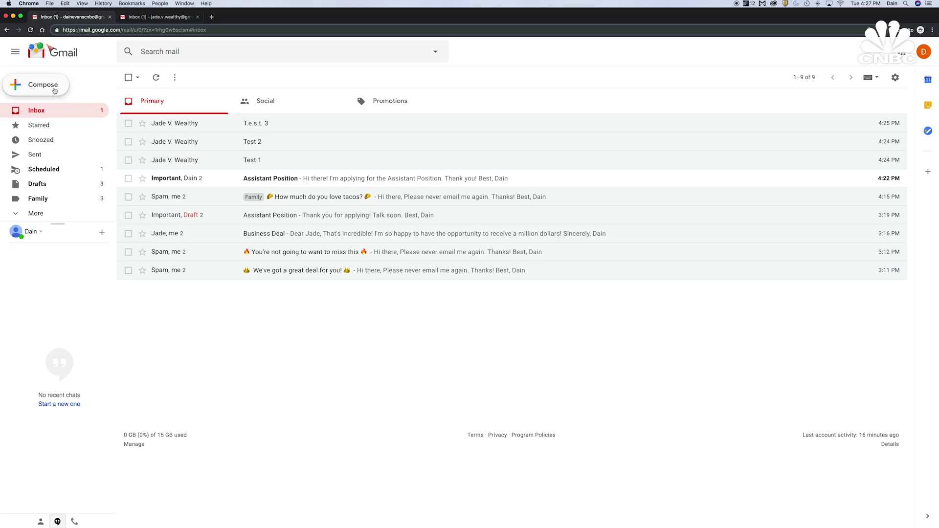
click(49, 87)
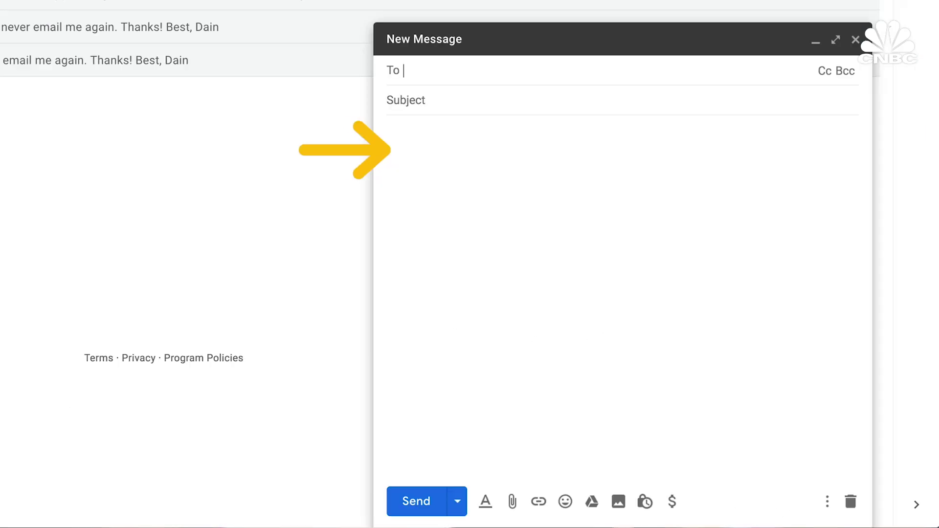
text(p)
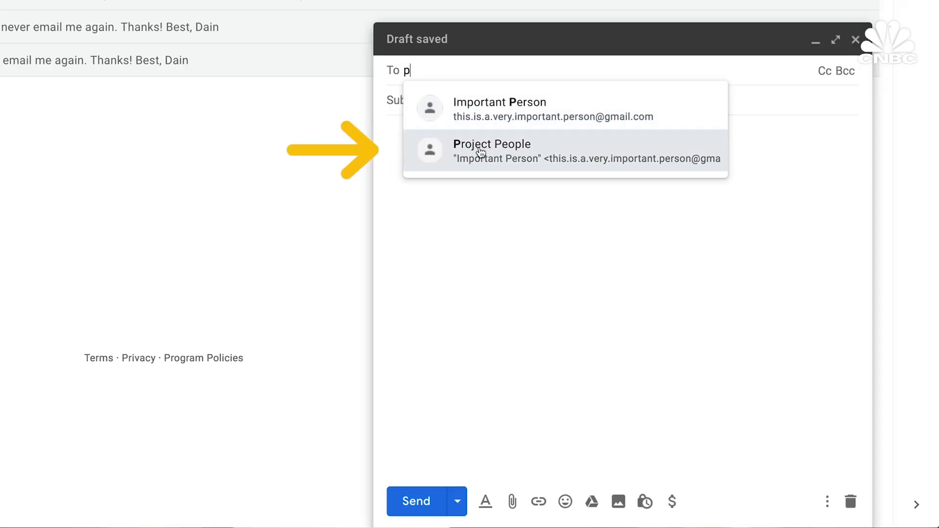
Step: Fill the new message's To field with all five Project People contacts
click(480, 152)
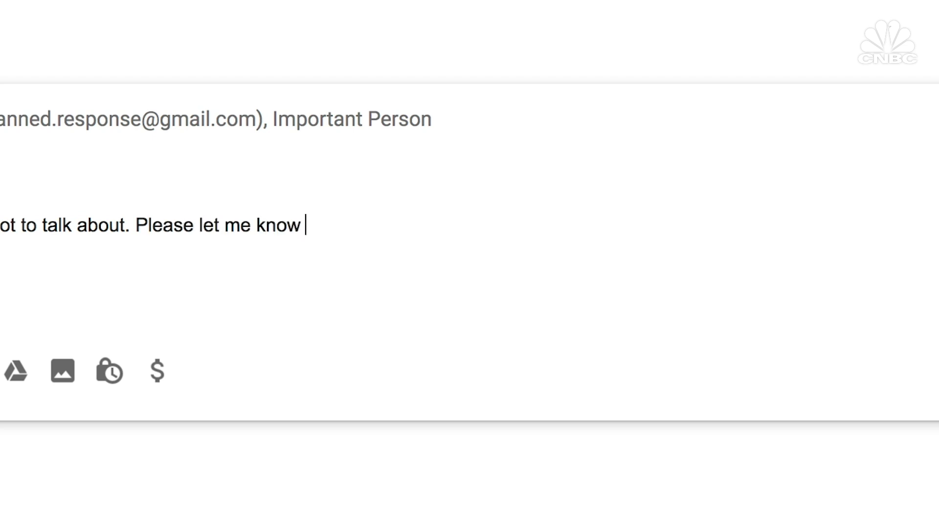
text(if you have any questions.)
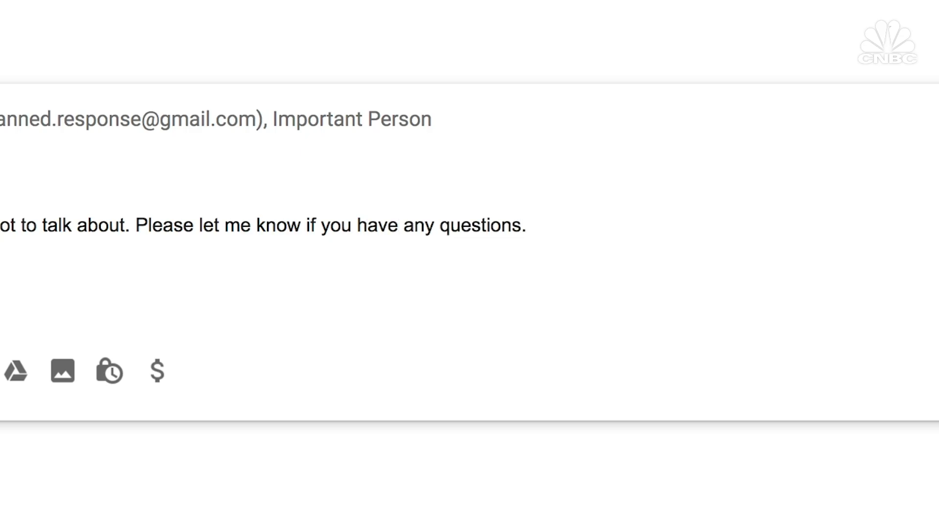
text(for reaching out to me.)
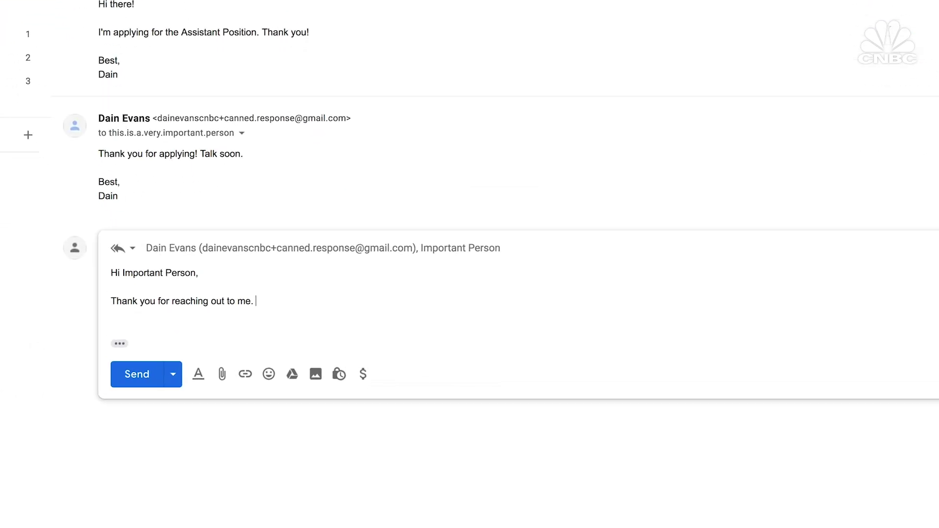
text( We have a lot to discuss. Let me know if you have any questions. Take care@)
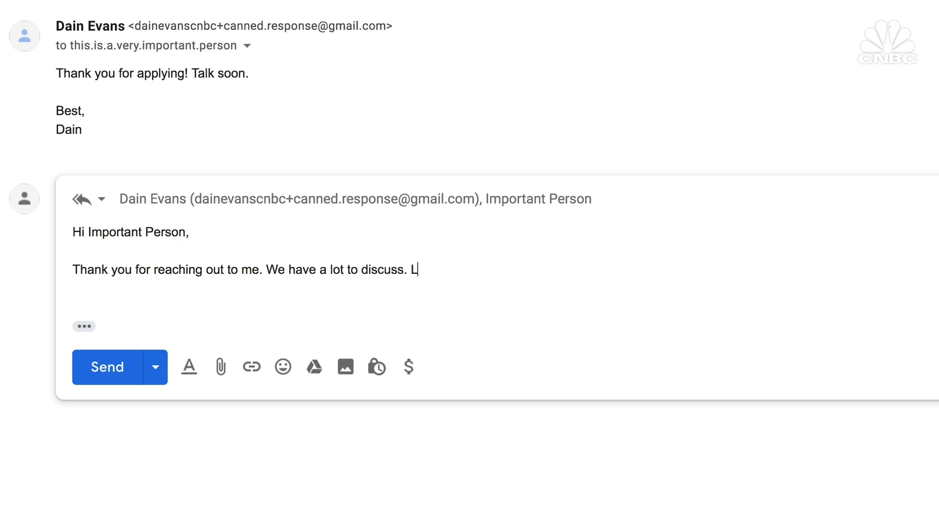